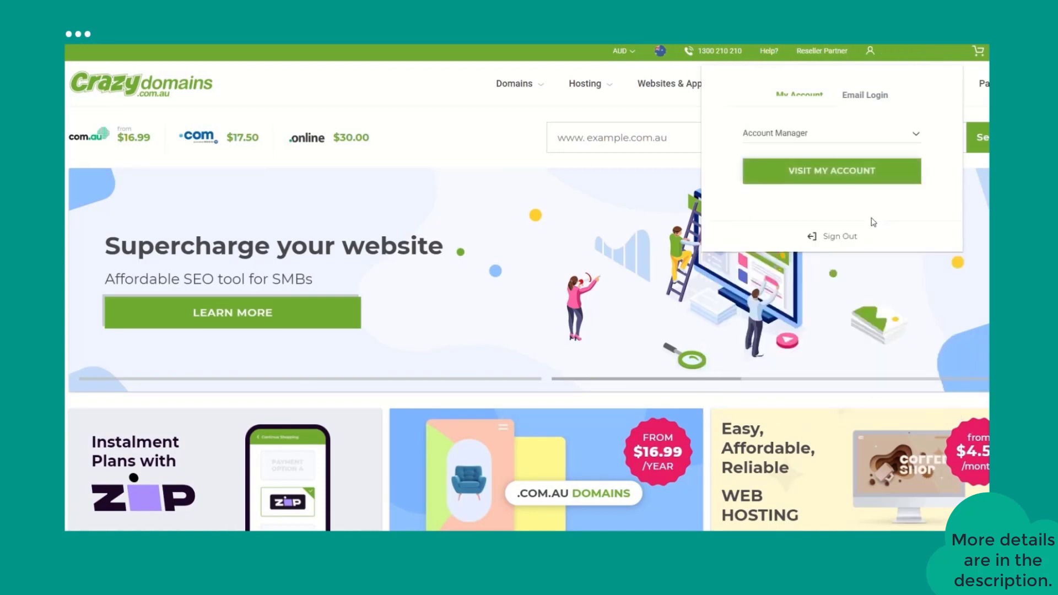
- From the account dashboard, open Email Marketing and show the Group Mail actions
click(831, 174)
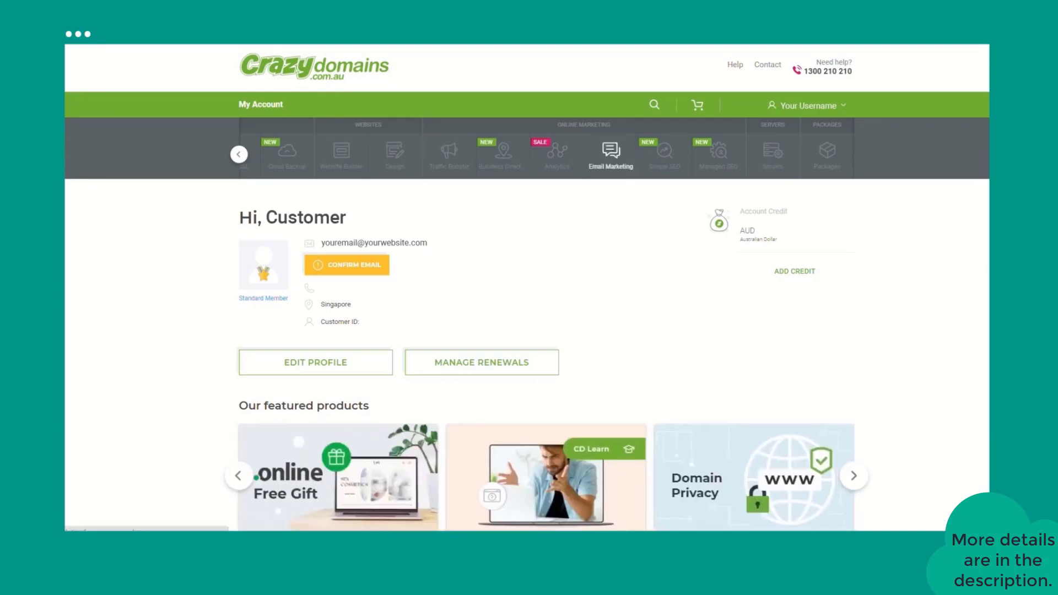
click(610, 153)
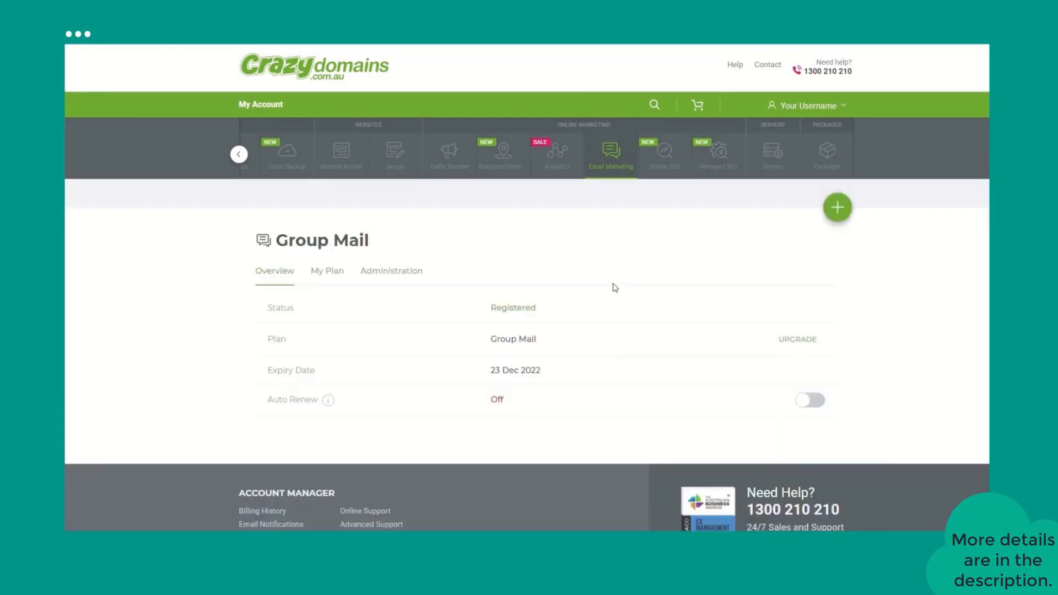
click(836, 208)
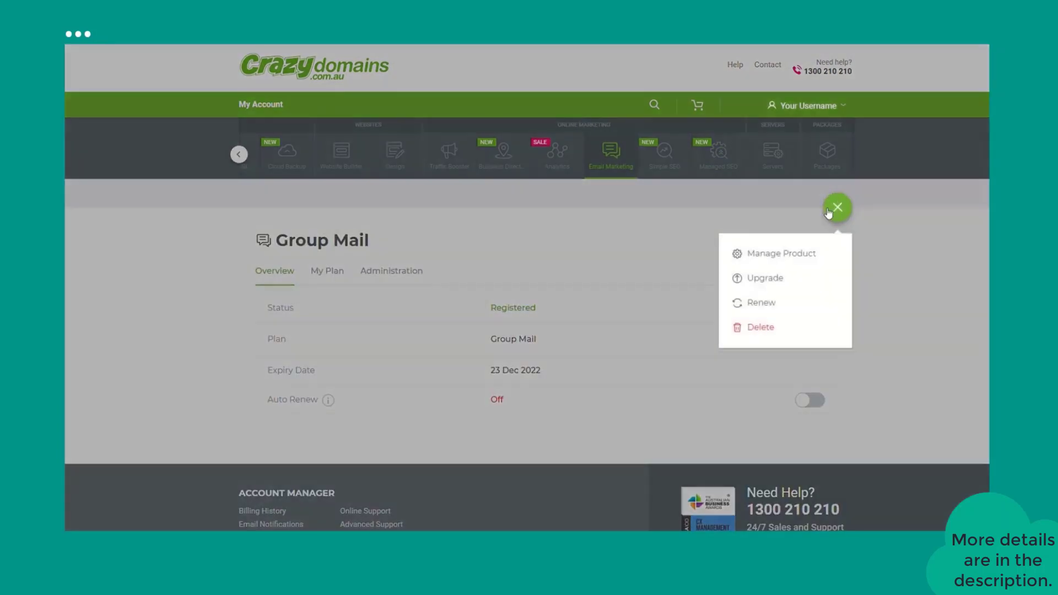
- Open the Group Mail dashboard and bring up its Progress checklist
click(781, 253)
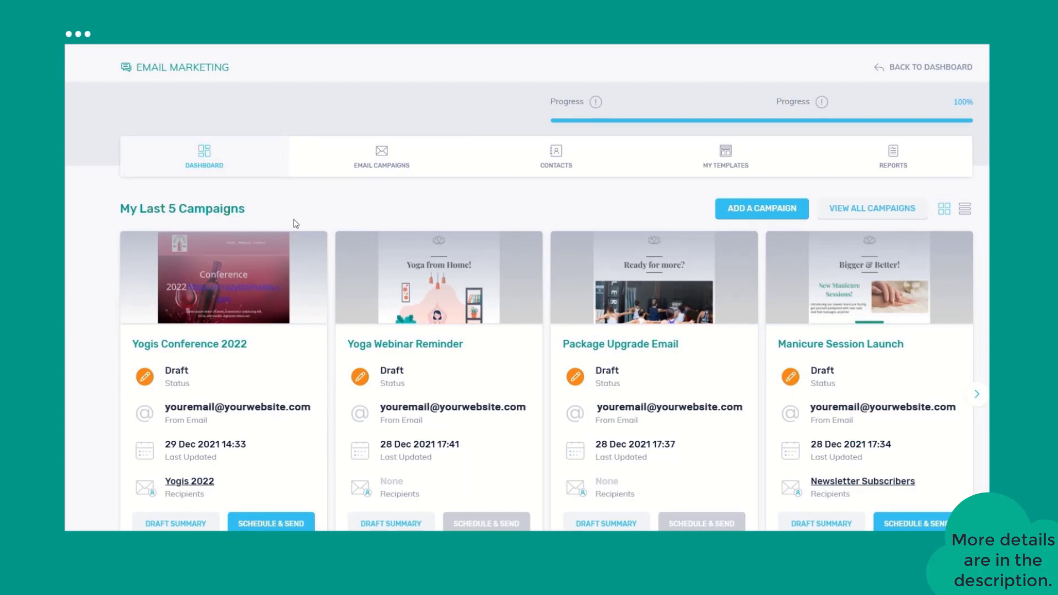
scroll(240, 198, down, 3)
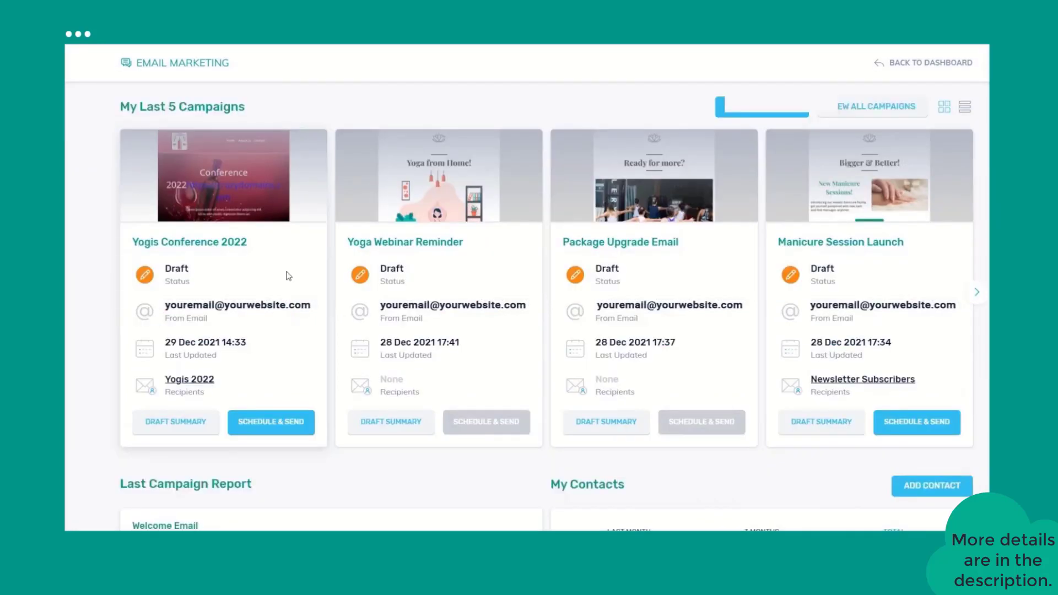
scroll(288, 275, down, 3)
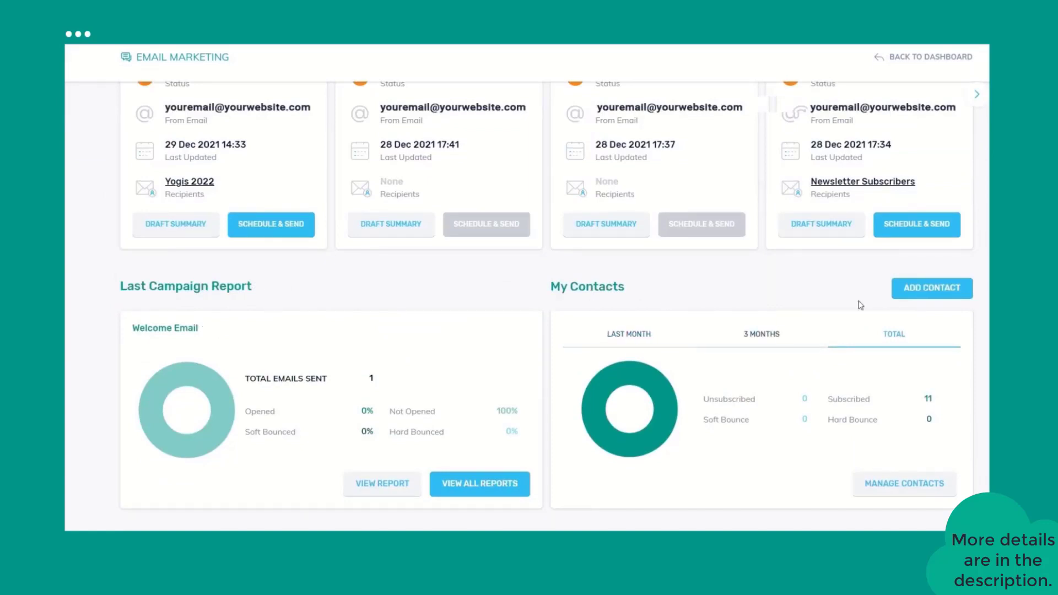
click(615, 330)
scroll(598, 333, up, 5)
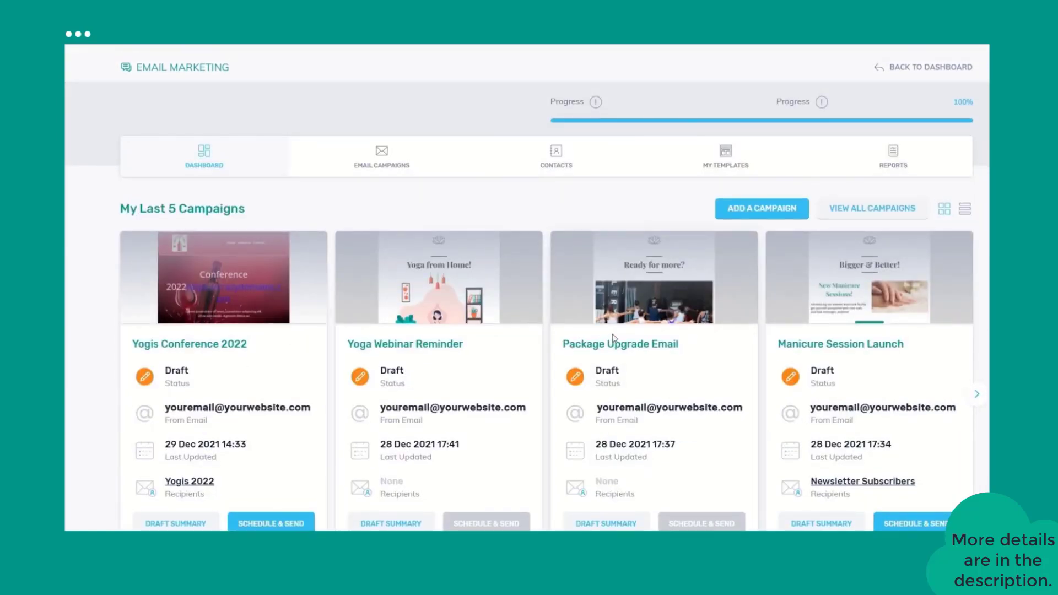
- Review the Progress Actions checklist, then close it with GOT IT
click(596, 102)
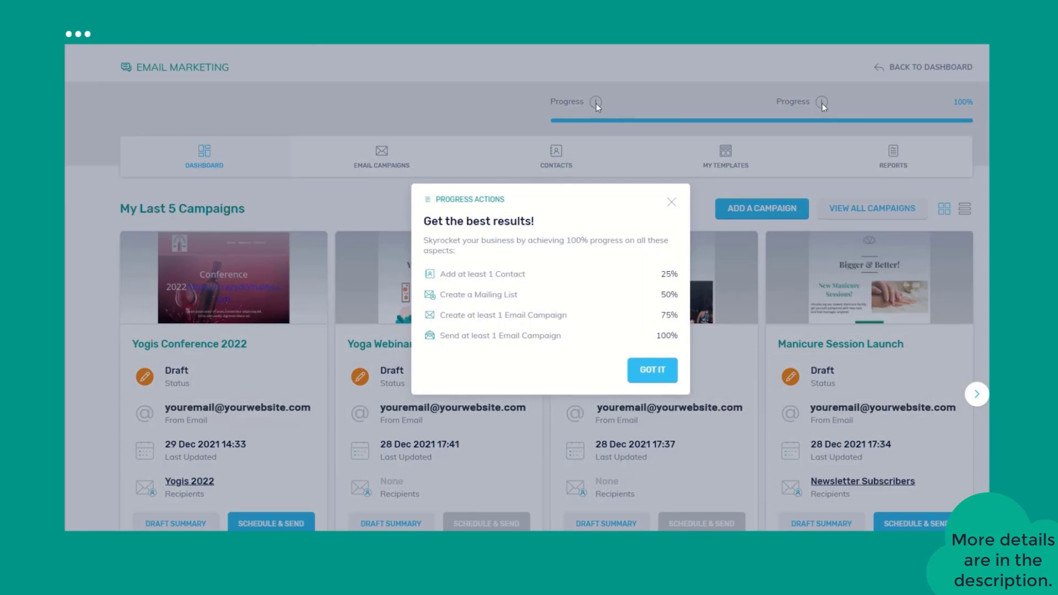
click(653, 369)
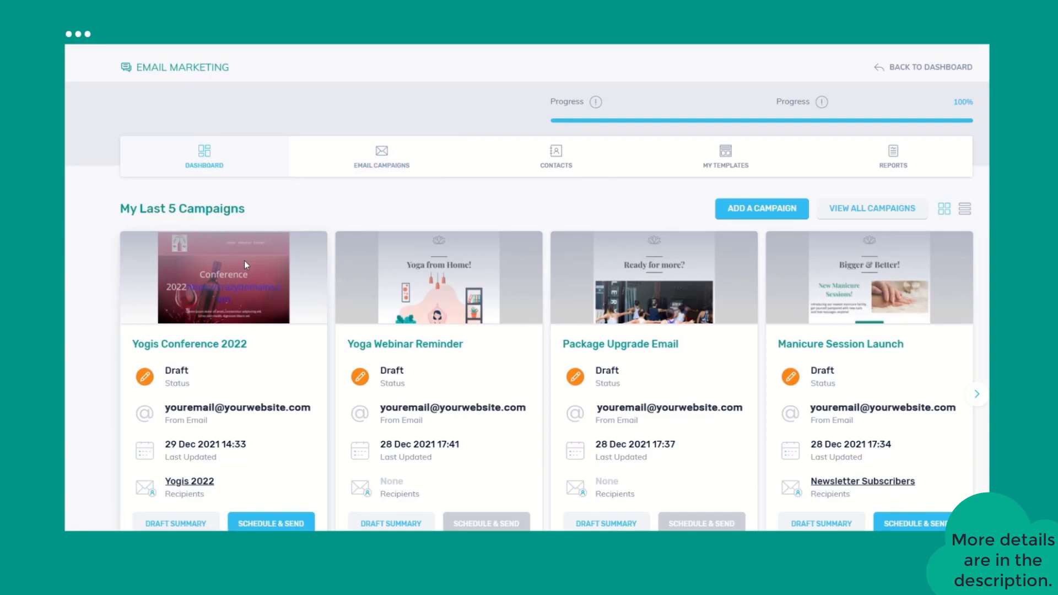
scroll(247, 244, down, 1)
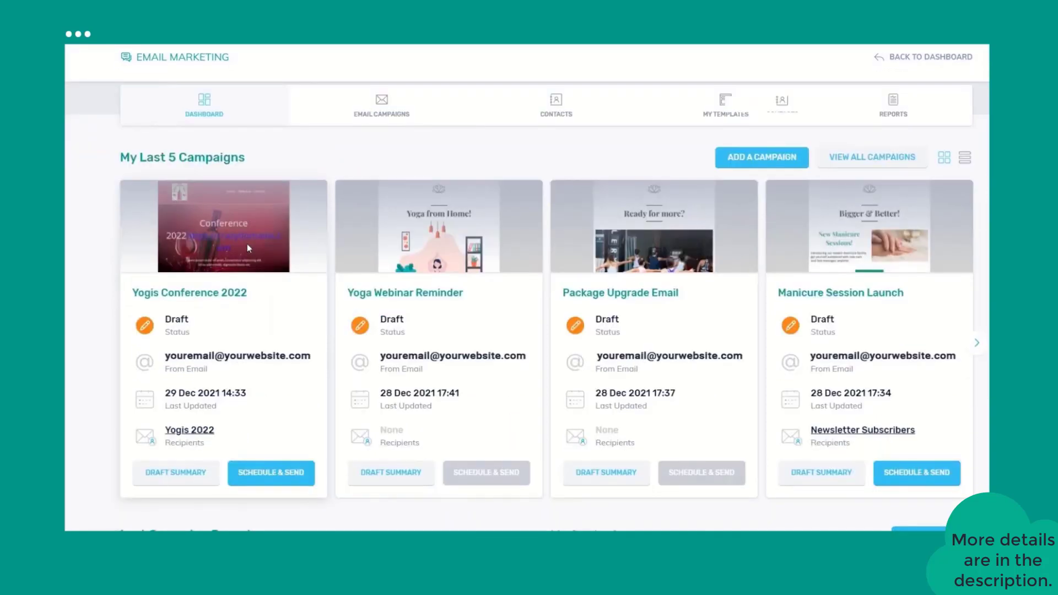
scroll(247, 243, down, 5)
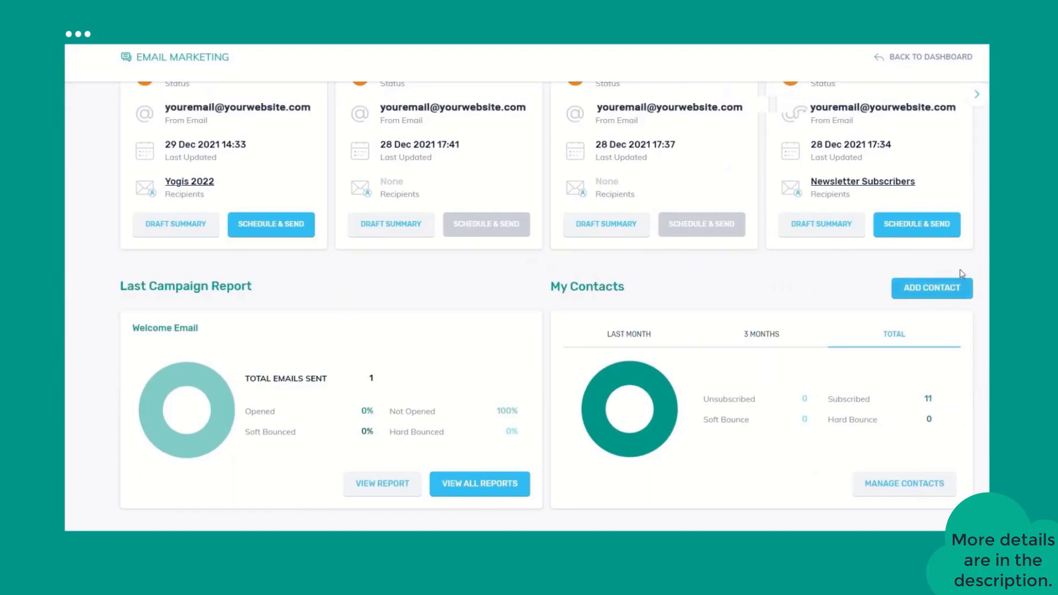
scroll(247, 244, up, 6)
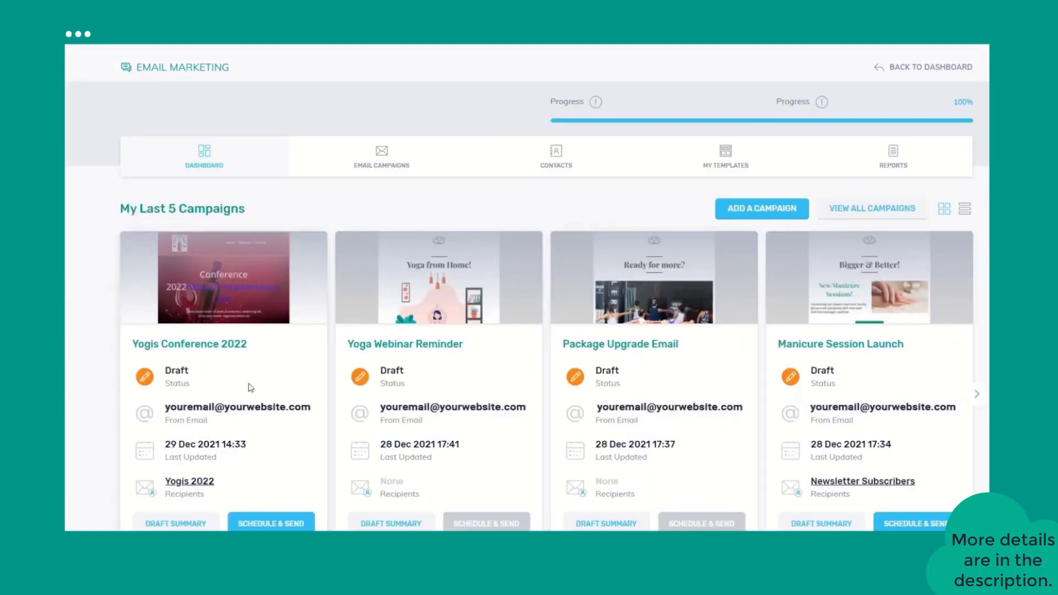
- Show all six campaigns, led by Yogis Conference 2022, under Email Campaigns
click(369, 166)
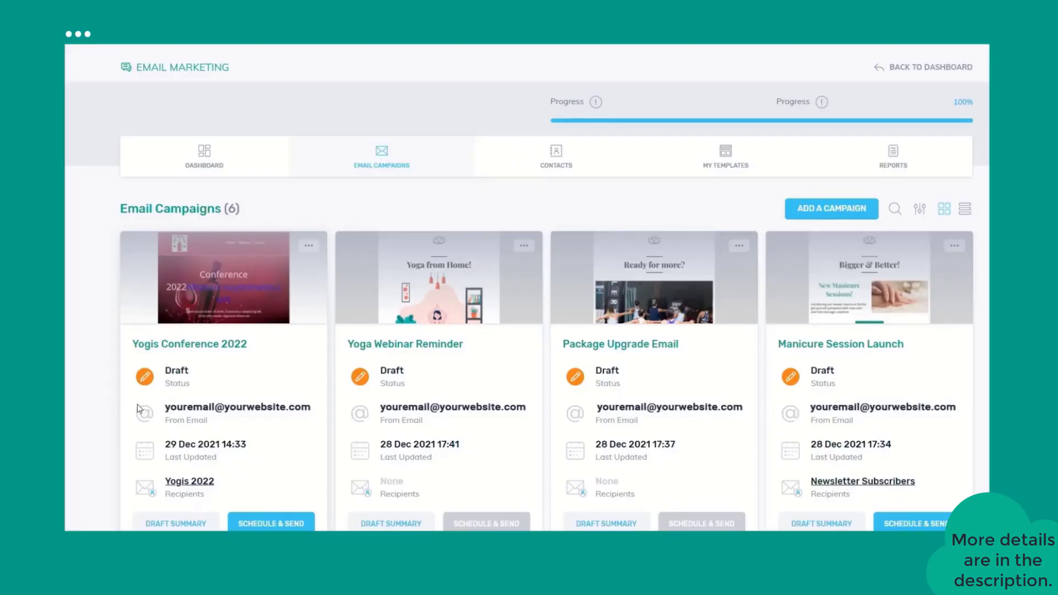
click(308, 247)
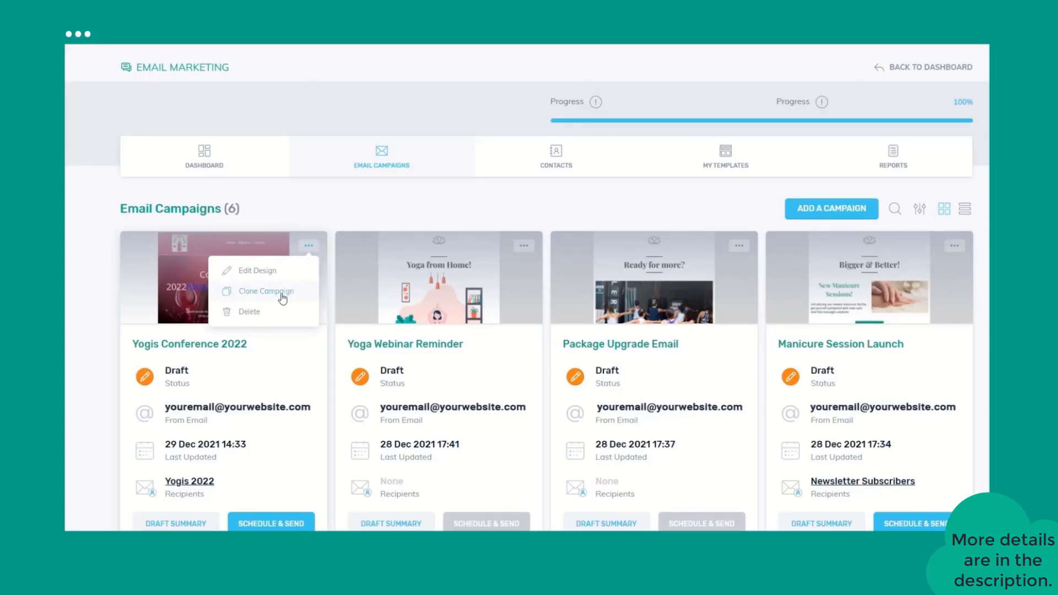
click(306, 253)
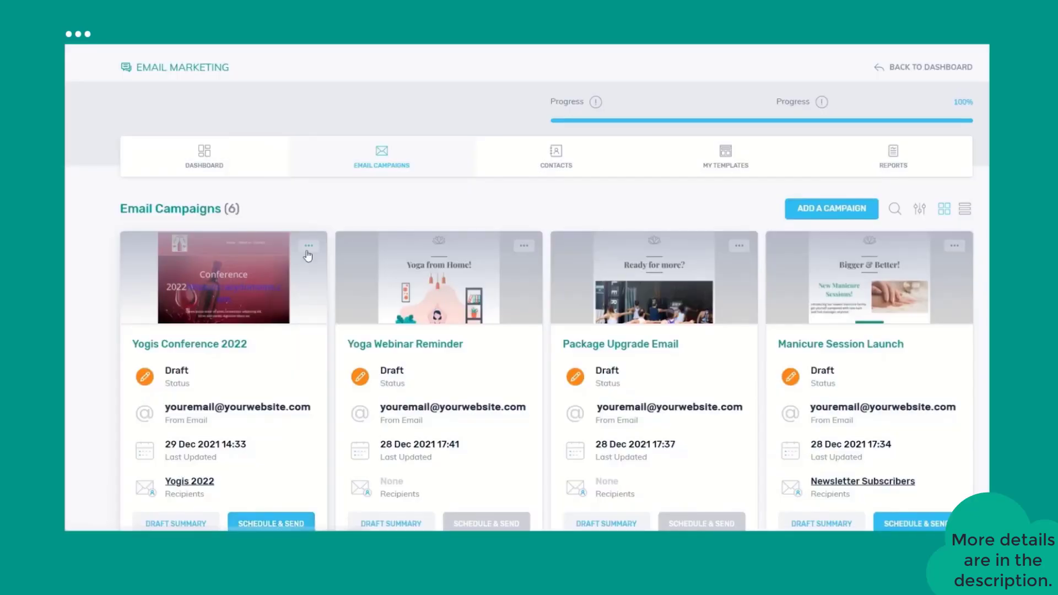
click(309, 248)
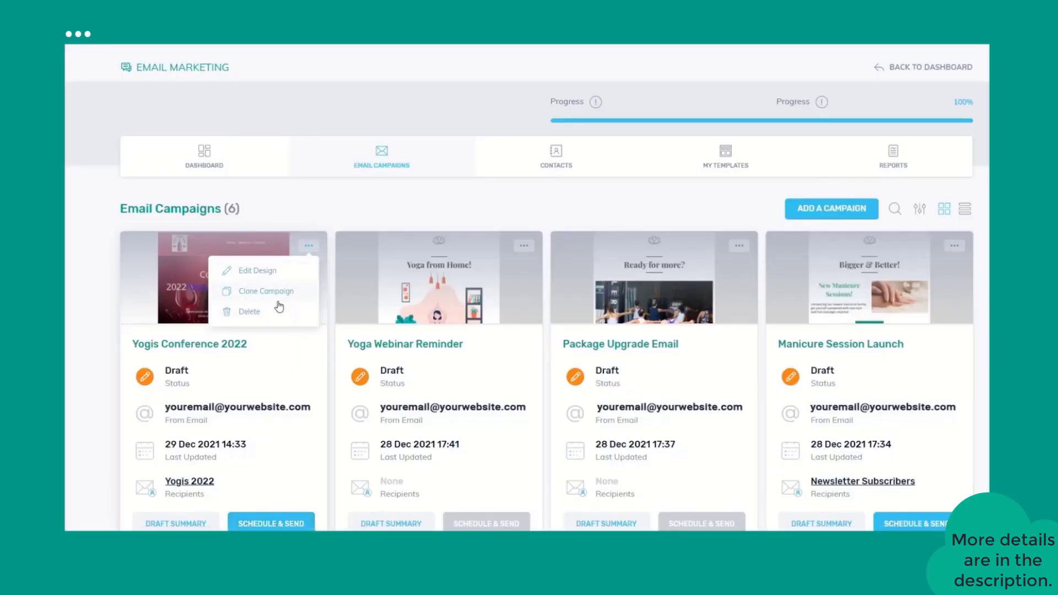
click(347, 364)
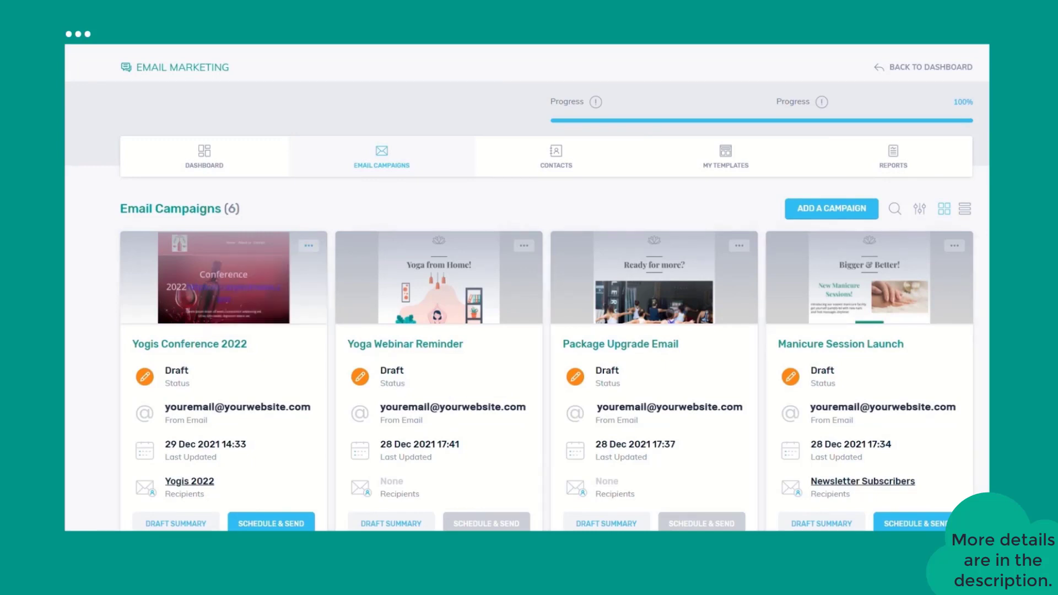
- Open Contacts and browse the Add a Contact and Import Contacts forms
click(549, 168)
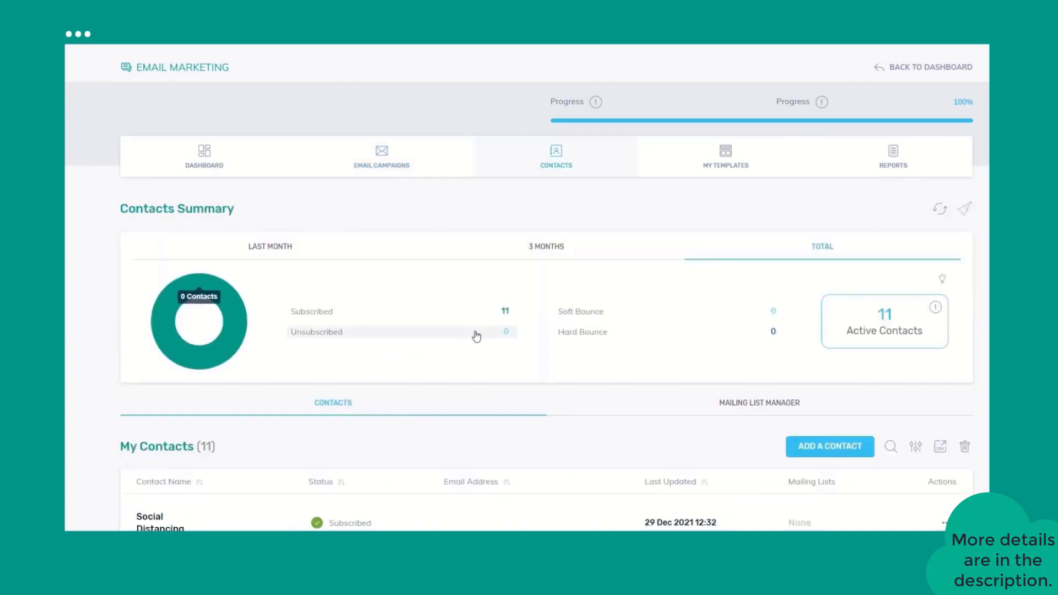
mouse_move(402, 331)
click(828, 445)
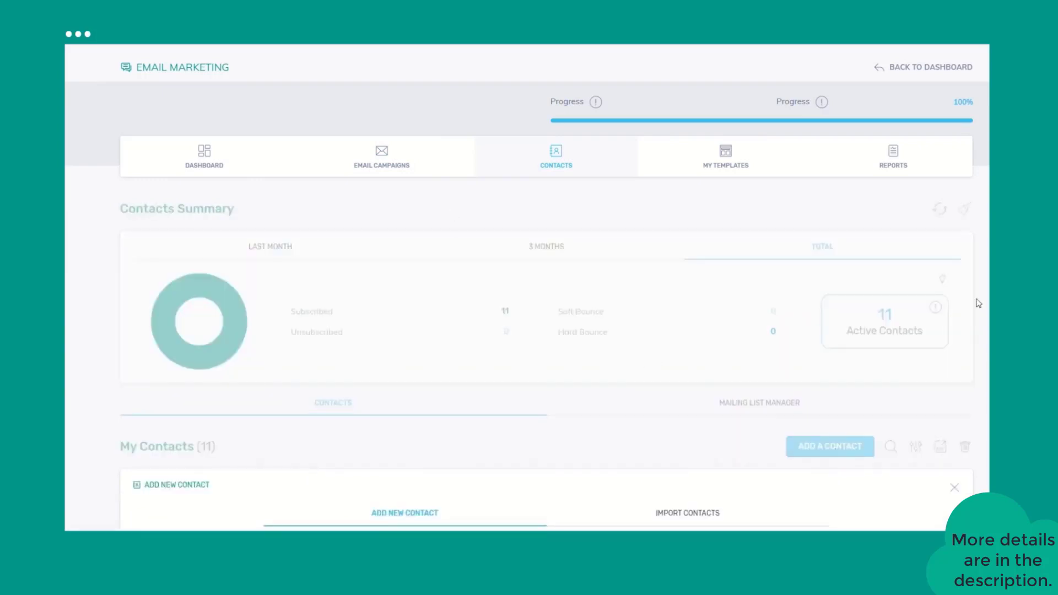
scroll(679, 328, down, 5)
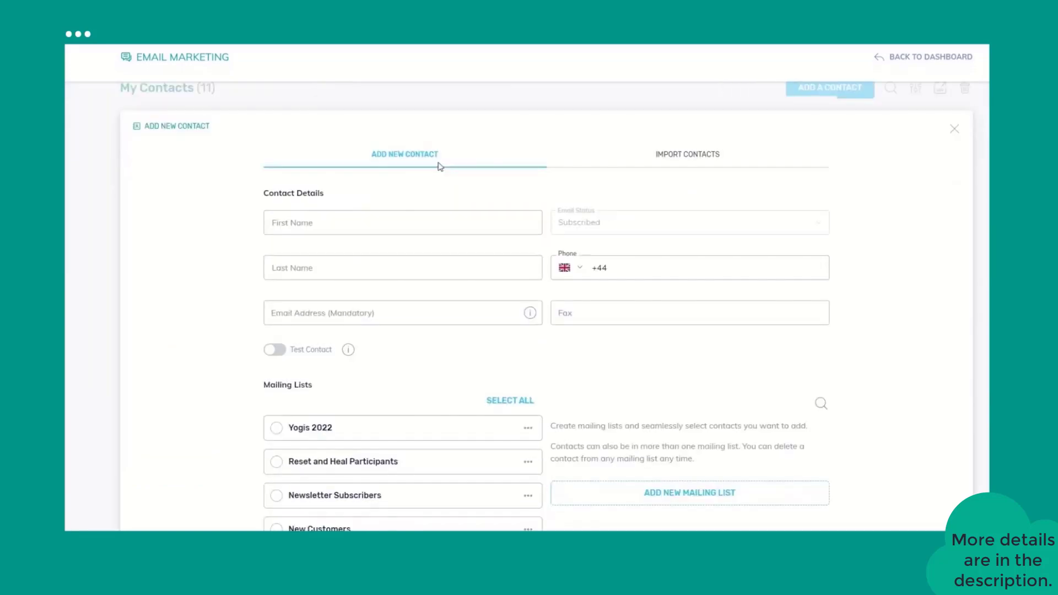
click(688, 154)
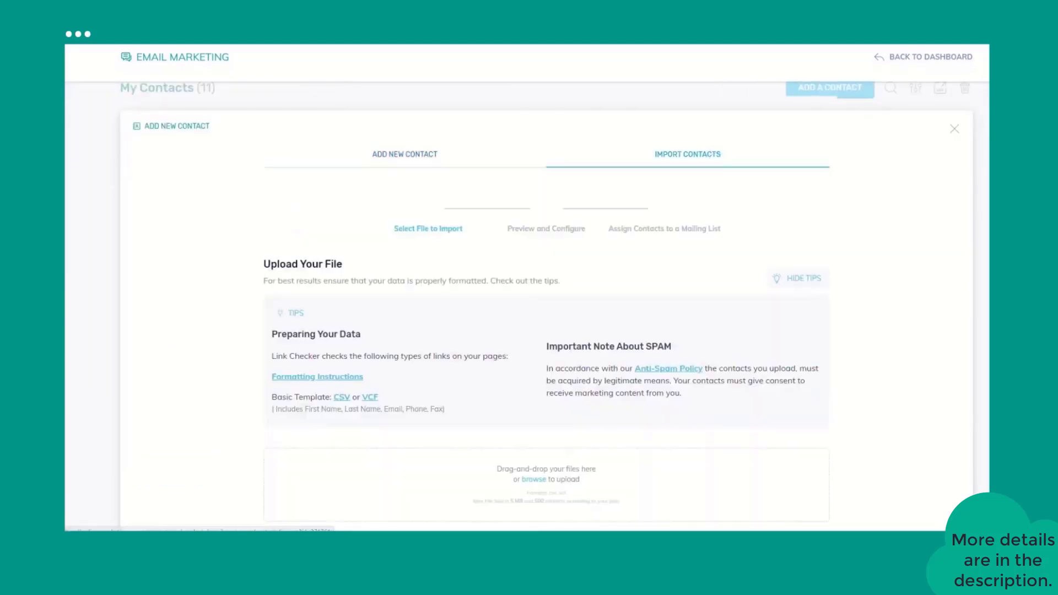
click(404, 154)
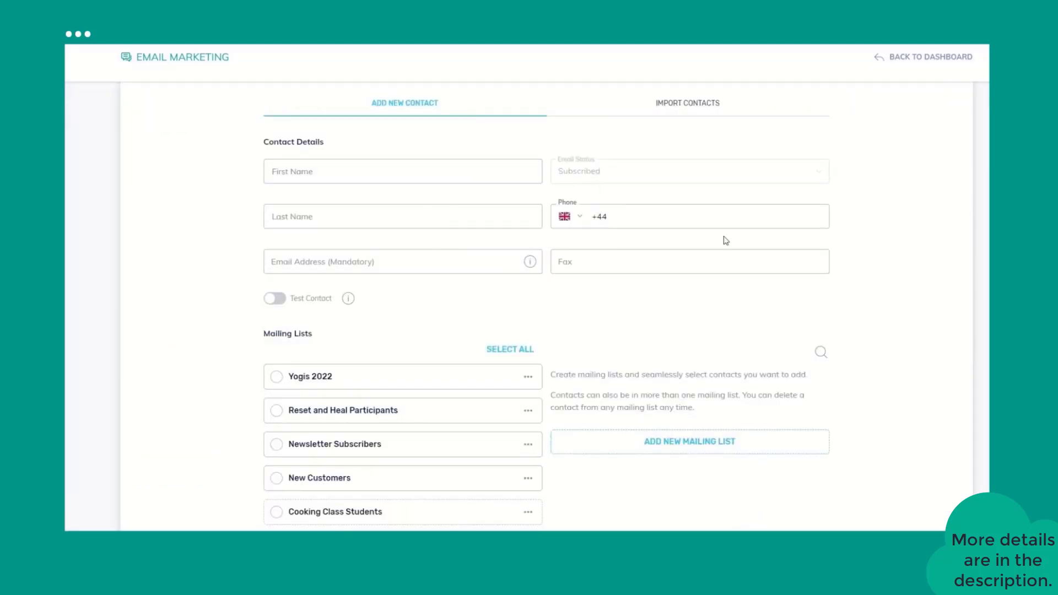
scroll(610, 251, down, 3)
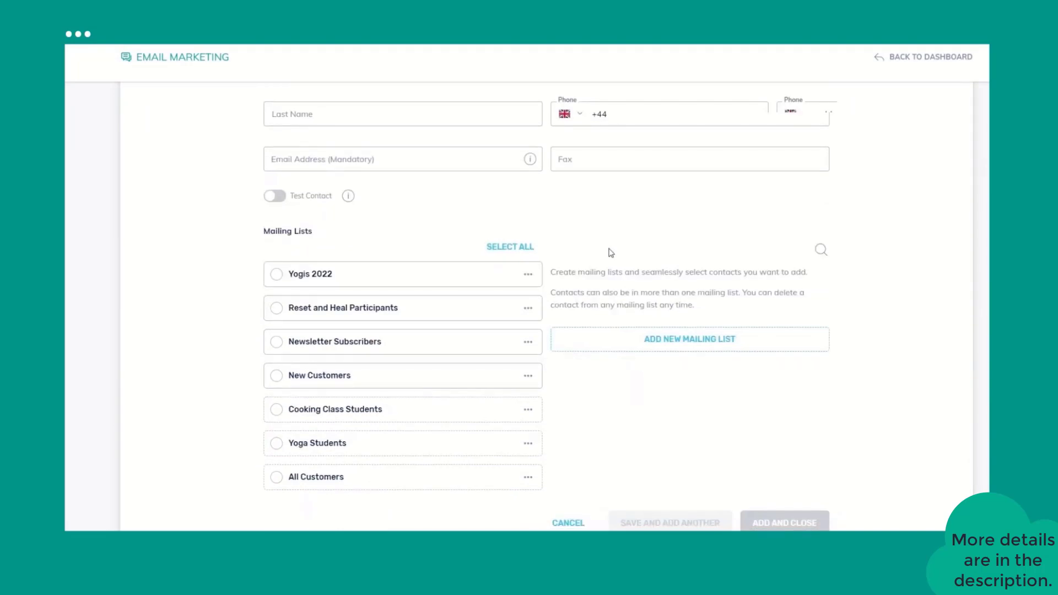
scroll(380, 273, down, 3)
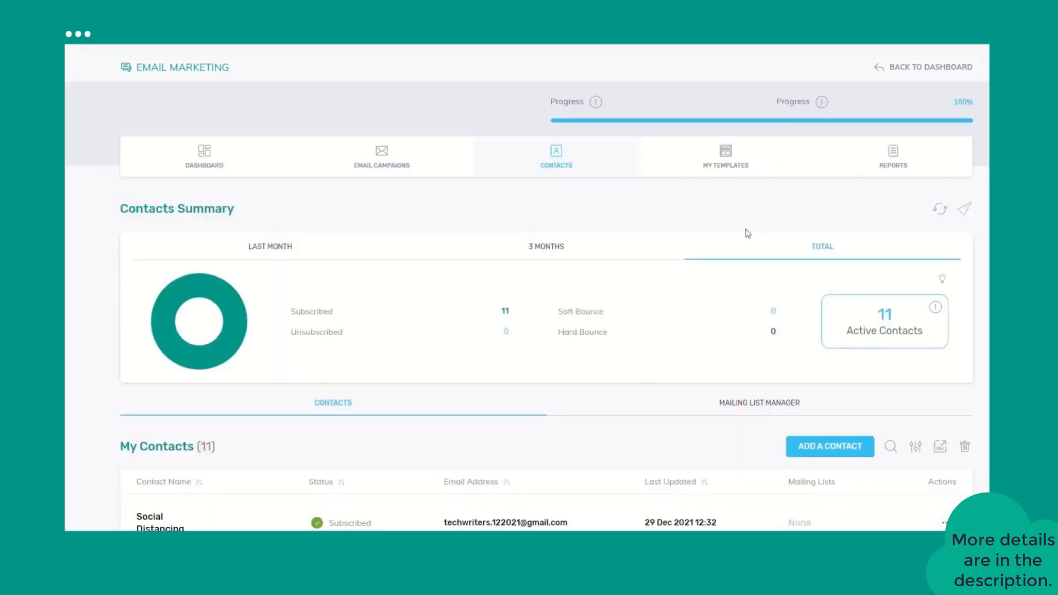
- Open Reports to see the Welcome Email report sent to New Customers
click(895, 159)
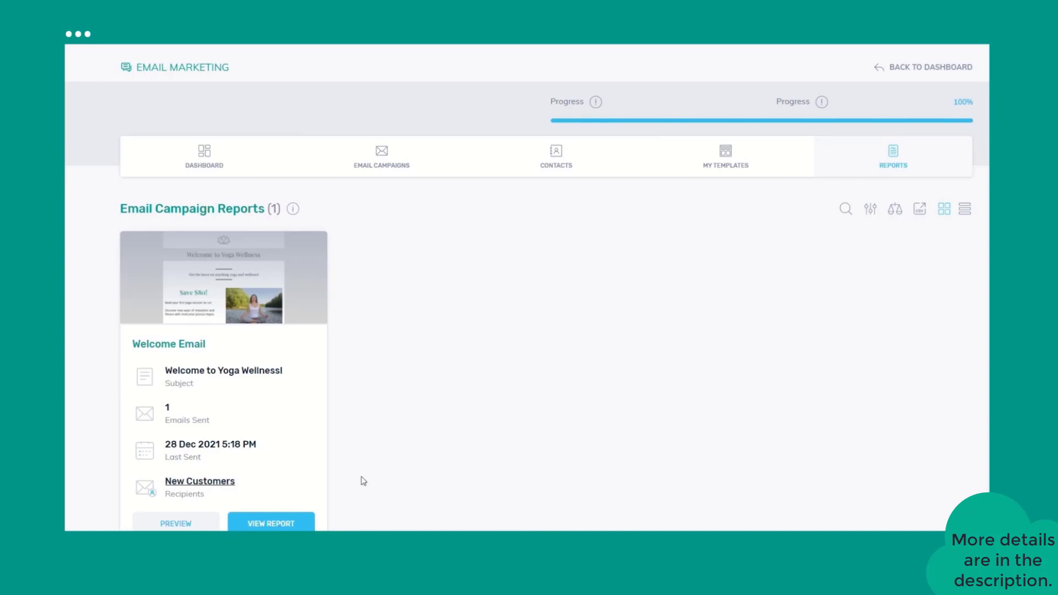
- View the Welcome Email report: 1 sent, 1 delivered, 0% opened, no bounces
click(265, 522)
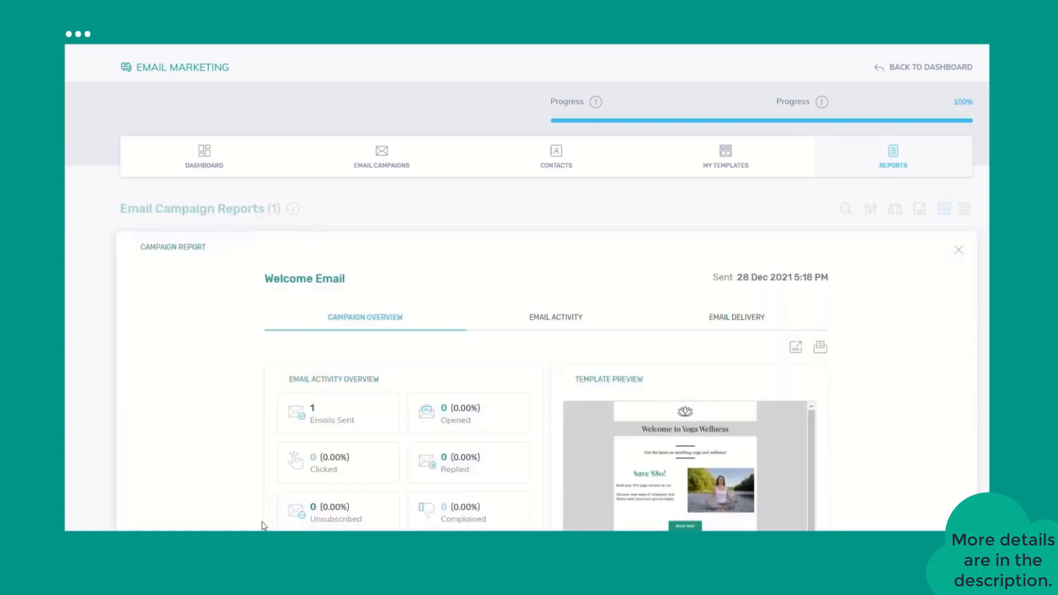
scroll(262, 522, down, 1)
scroll(262, 522, down, 1)
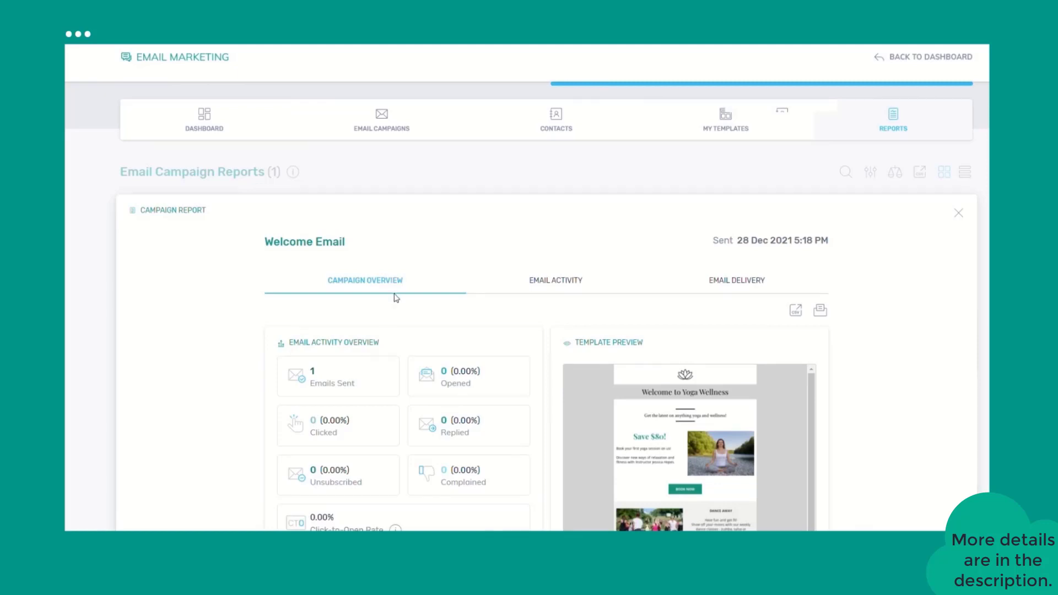
scroll(394, 298, down, 3)
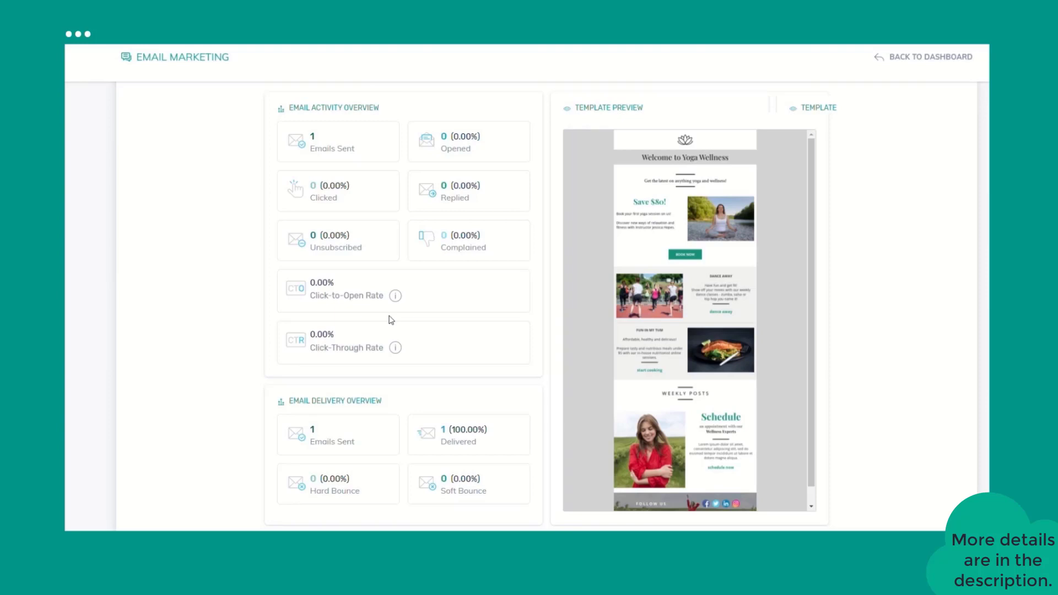
mouse_move(395, 347)
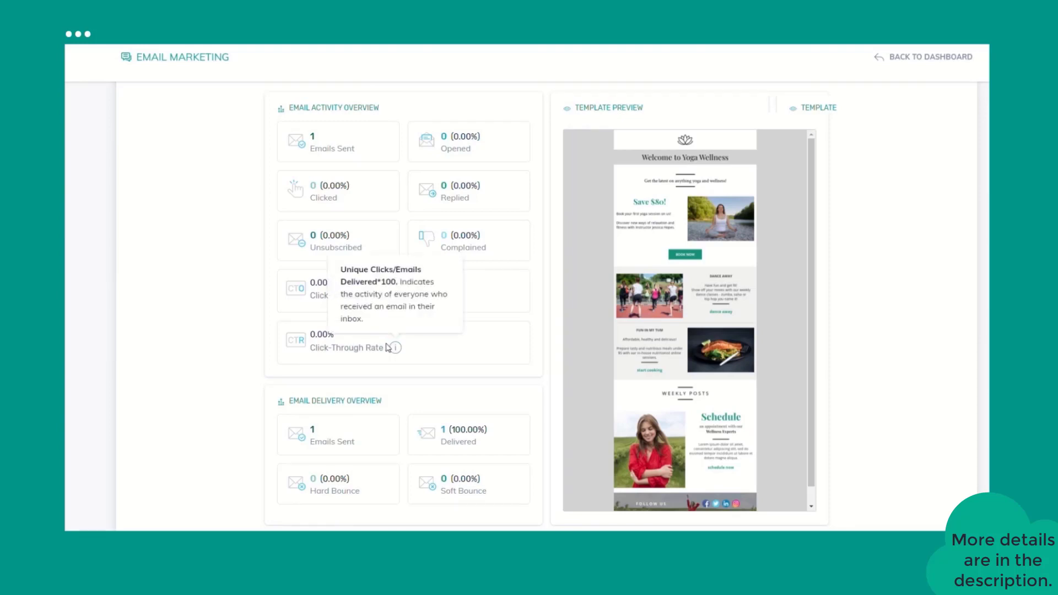
scroll(658, 263, up, 5)
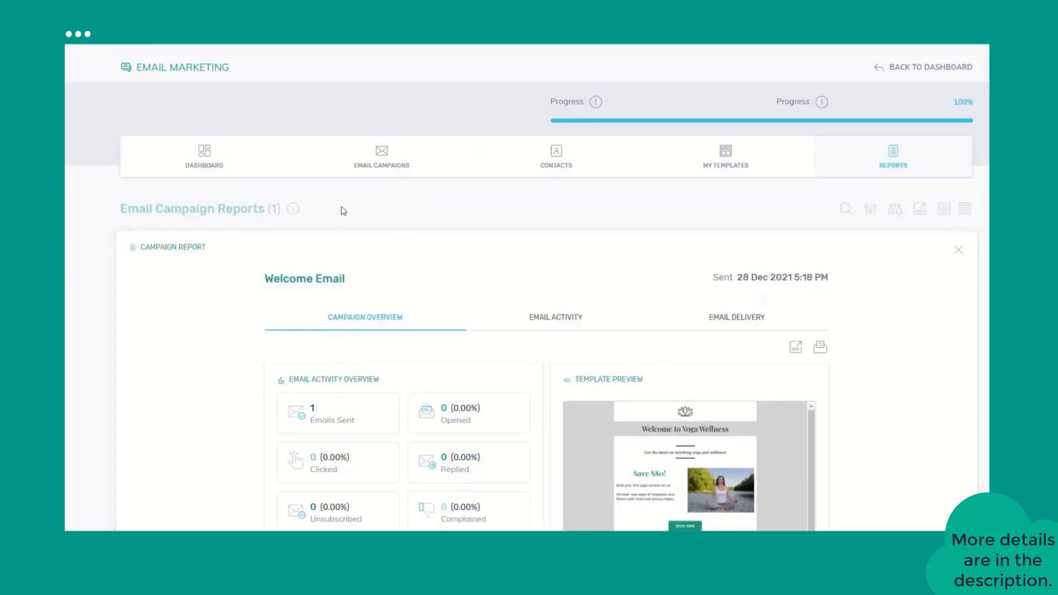
- From Email Campaigns, add a new campaign named 'Holiday Sale'
click(360, 158)
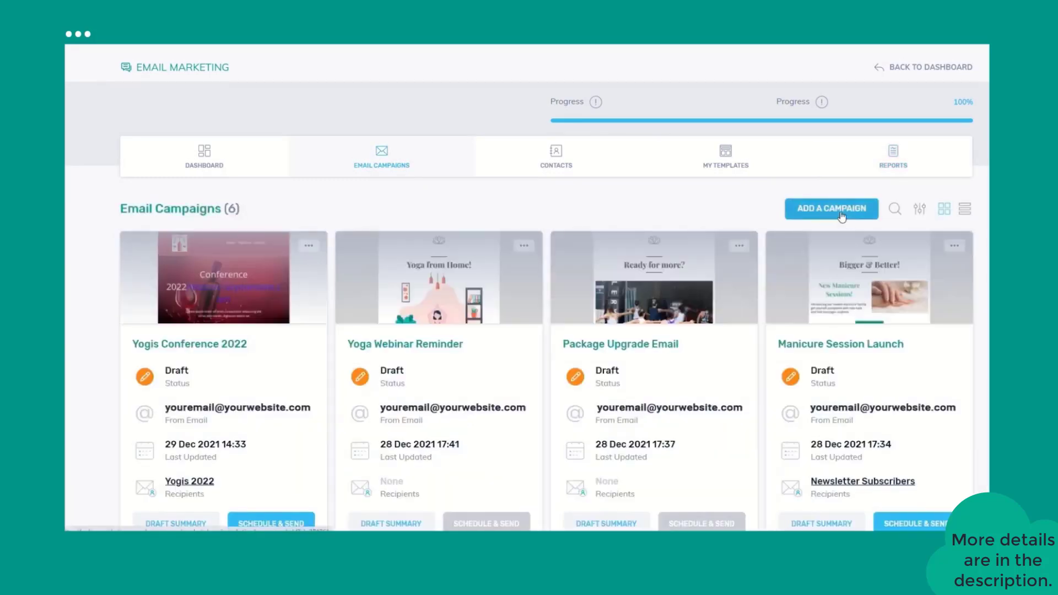
click(841, 213)
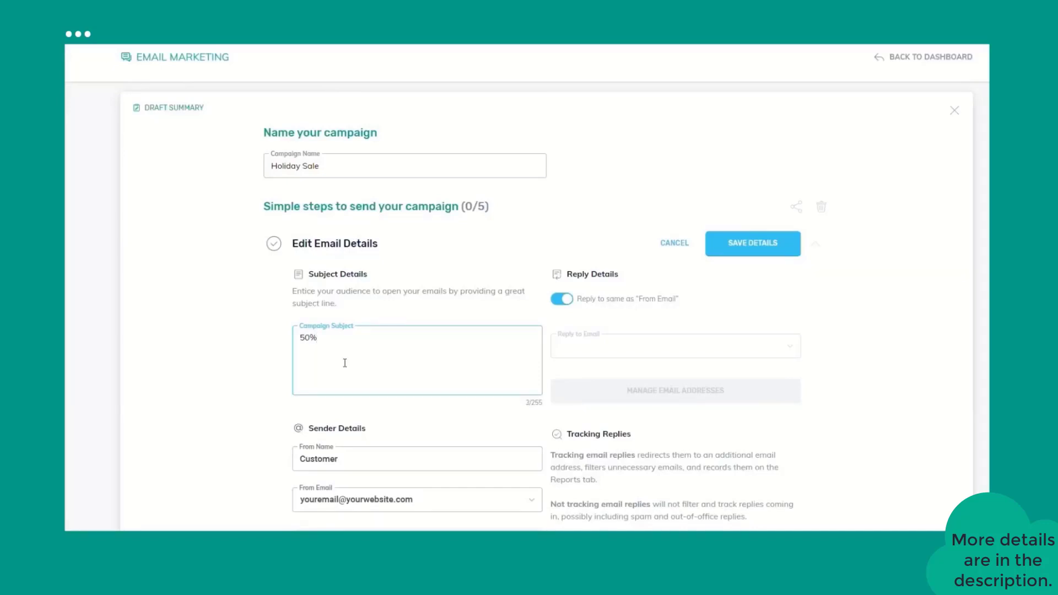
text( OFF on ALL)
text( ITEMS)
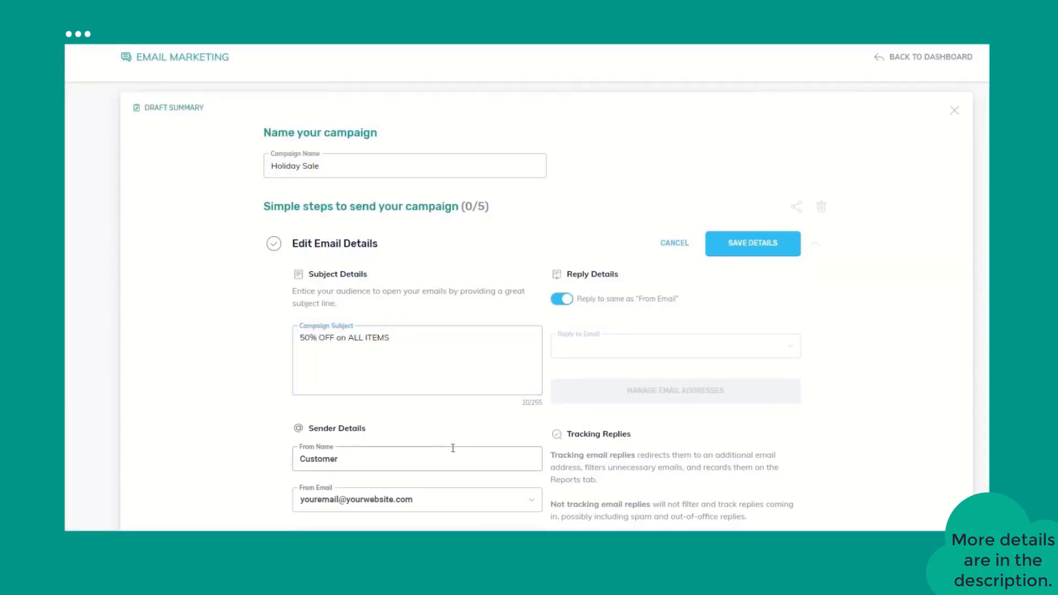
- Keep replies going to the From address for the '50% OFF on ALL ITEMS' email
click(568, 301)
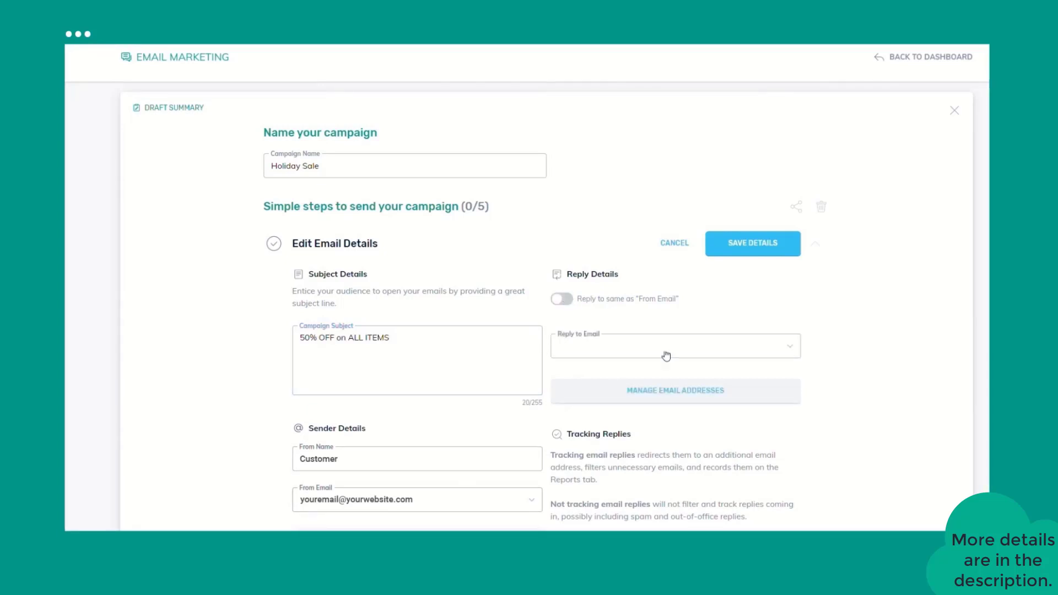
click(561, 298)
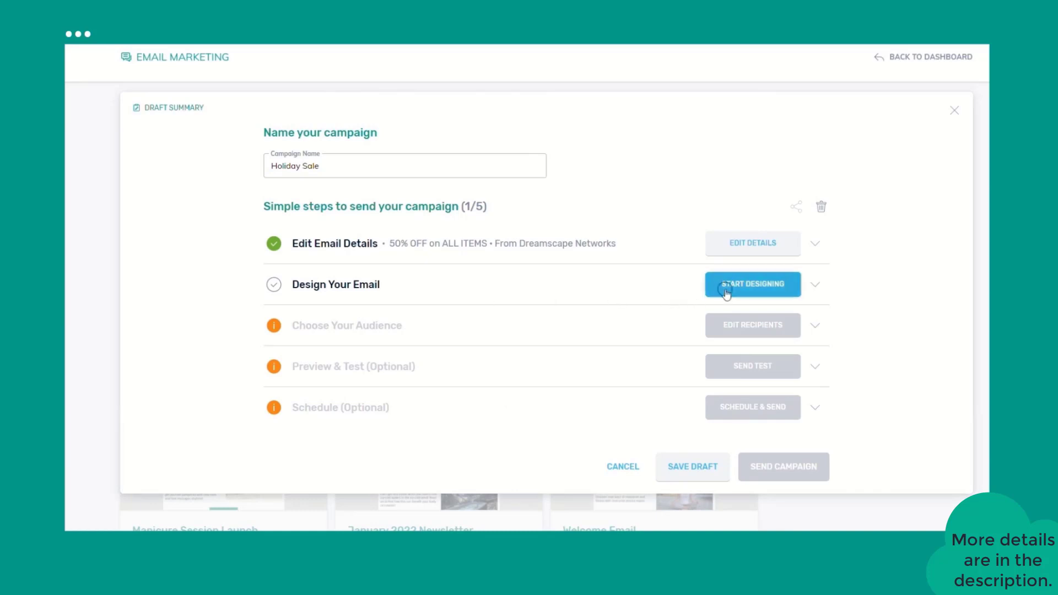
- Start designing the Holiday Sale email and confirm the Use Template option
click(752, 283)
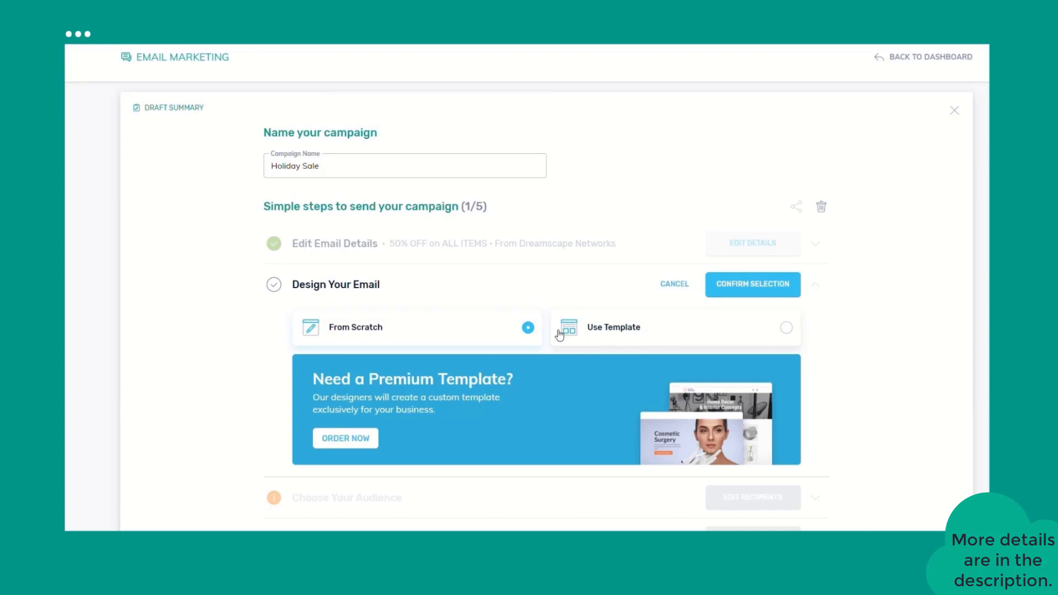
click(653, 328)
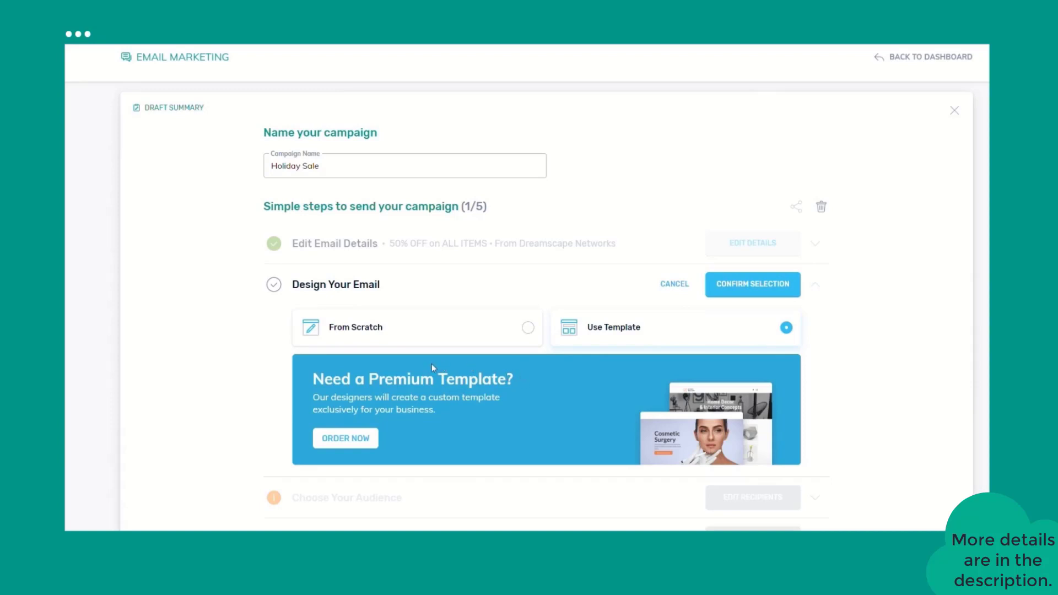
click(751, 286)
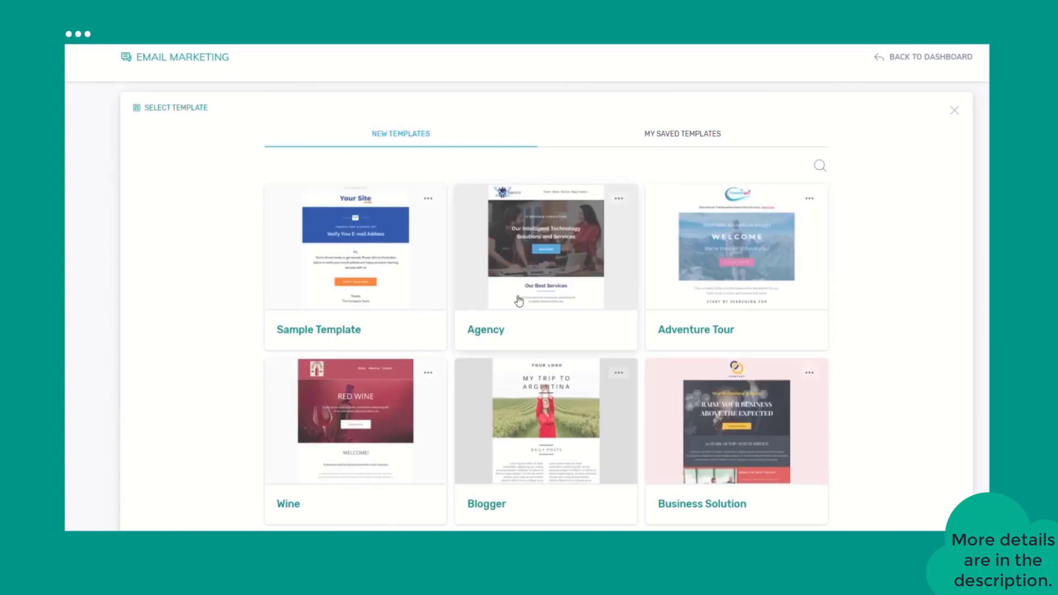
scroll(519, 300, down, 3)
scroll(529, 330, down, 3)
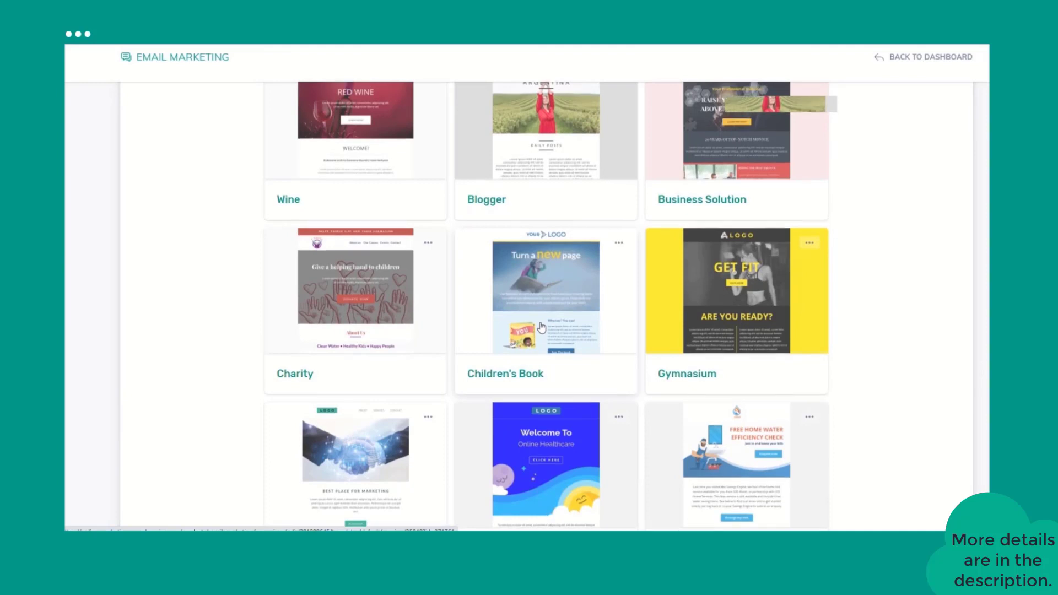
scroll(540, 329, up, 3)
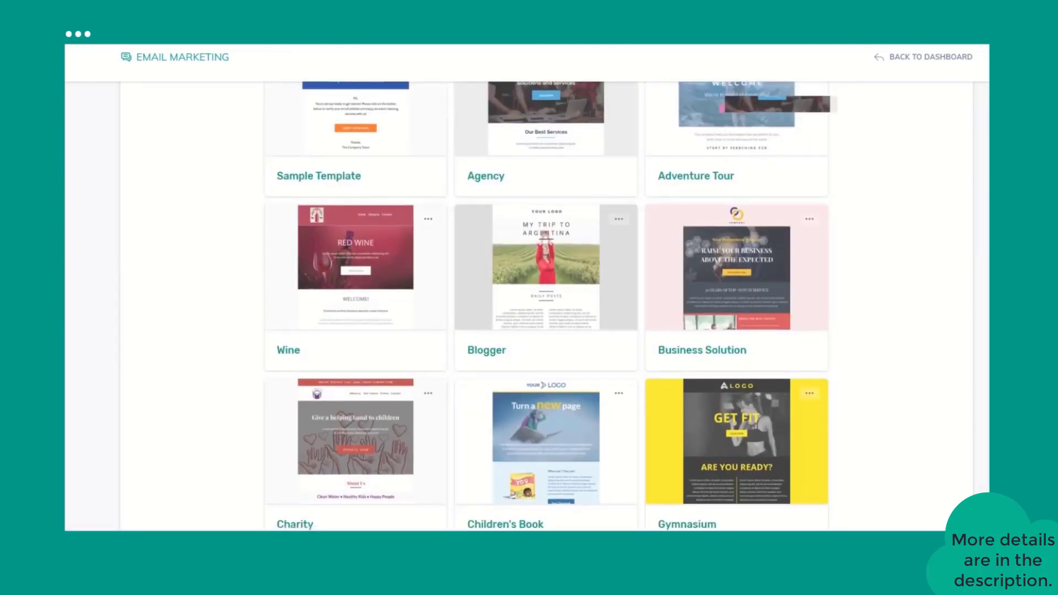
scroll(893, 239, up, 3)
- Open the Adventure Tour template preview and review it down to the footer
click(715, 256)
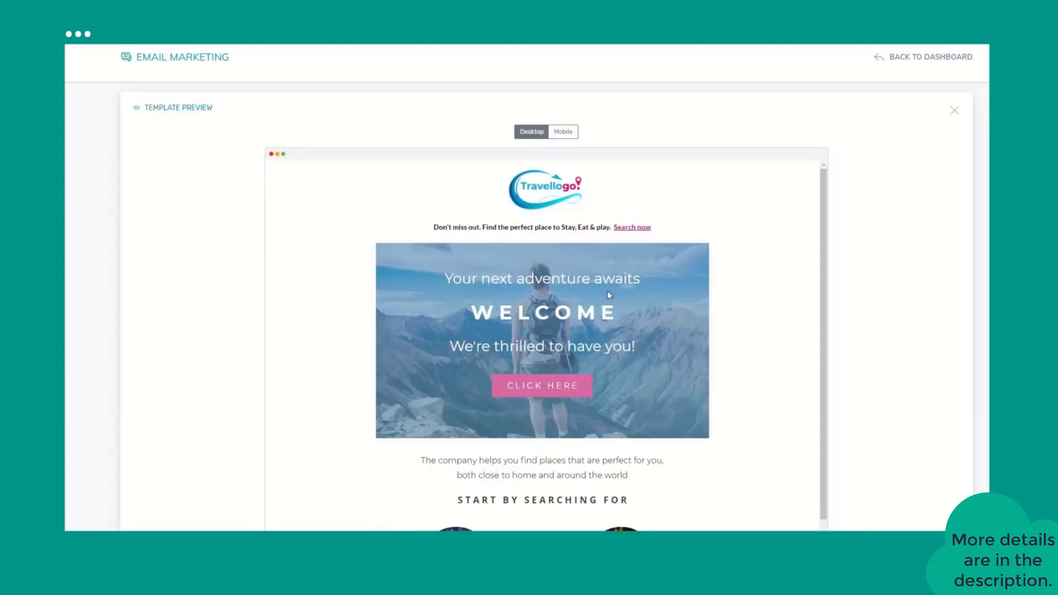
scroll(612, 296, down, 5)
scroll(710, 331, down, 5)
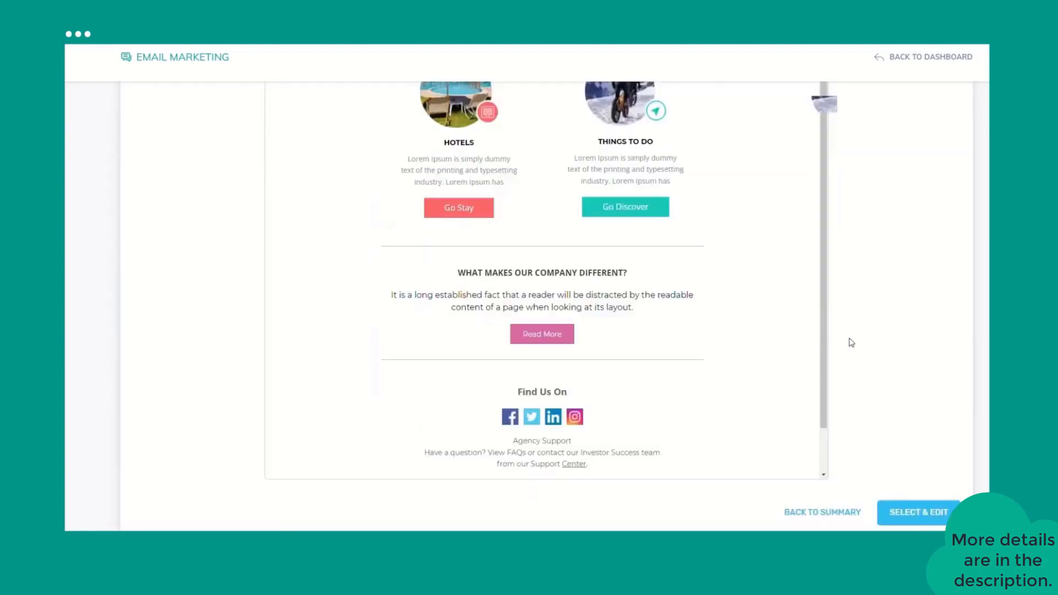
- Select the Adventure Tour template for Holiday Sale and save the design
click(918, 512)
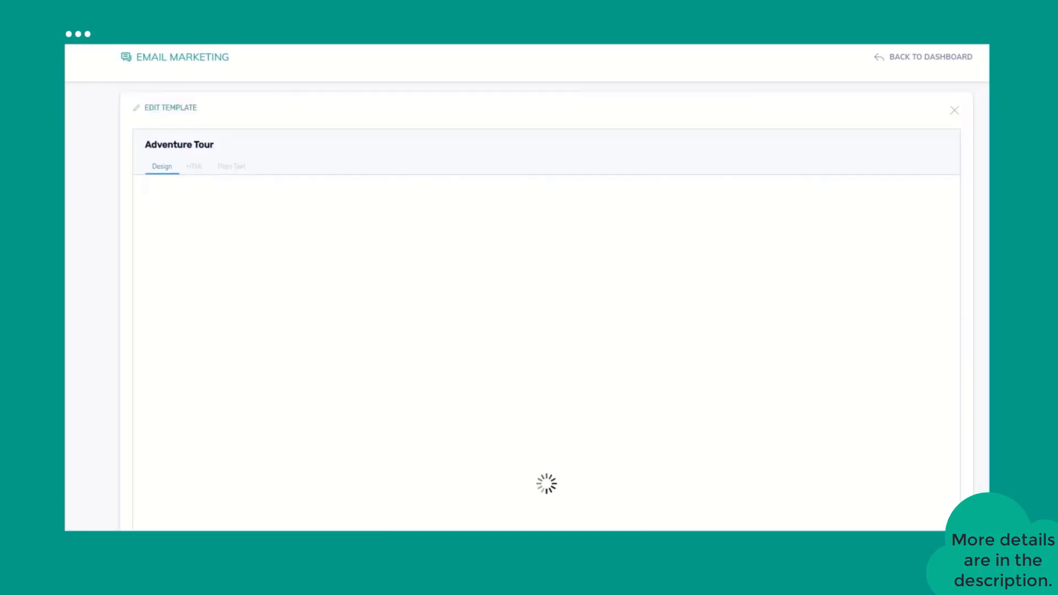
mouse_move(434, 328)
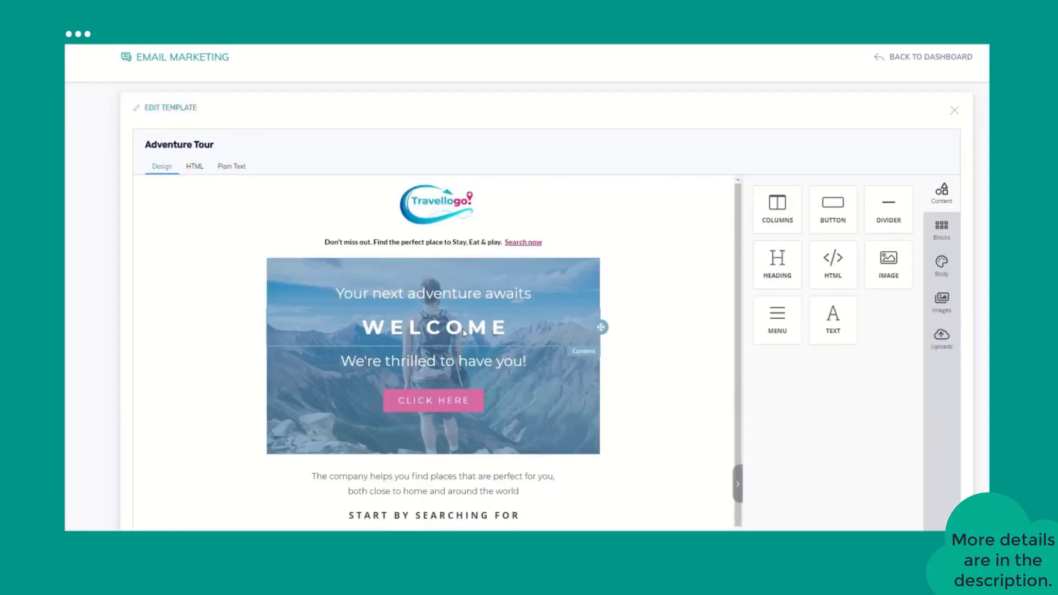
scroll(645, 331, down, 5)
scroll(645, 331, down, 5)
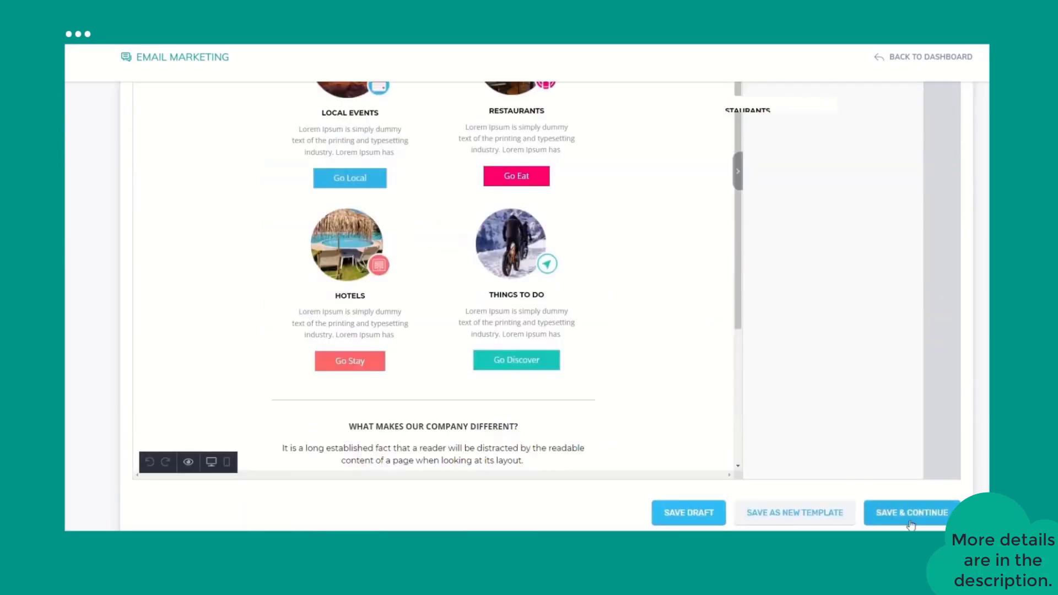
click(911, 512)
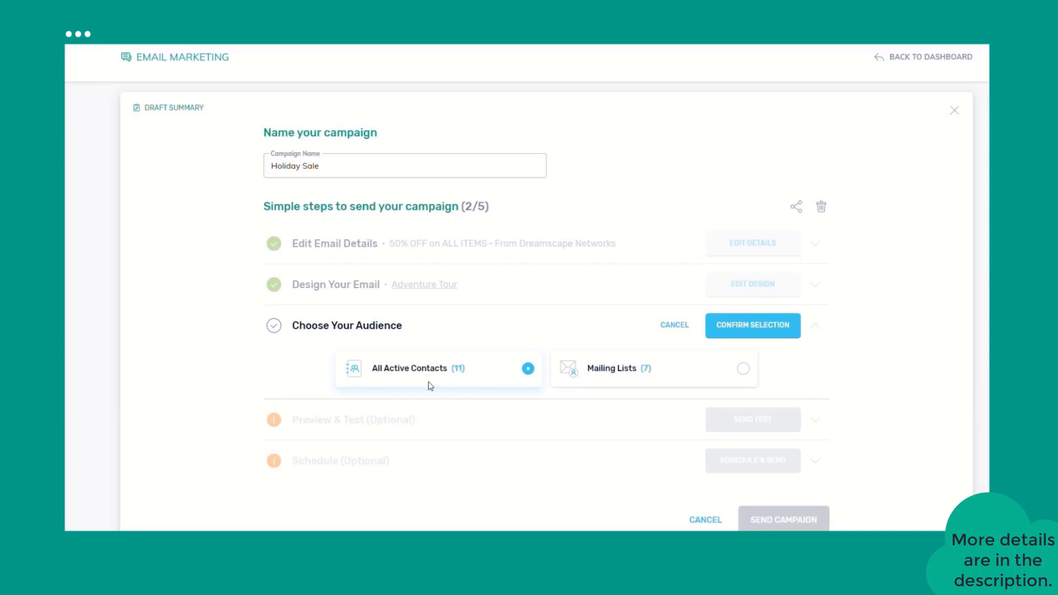
- Confirm All Active Contacts as the Holiday Sale audience
click(677, 373)
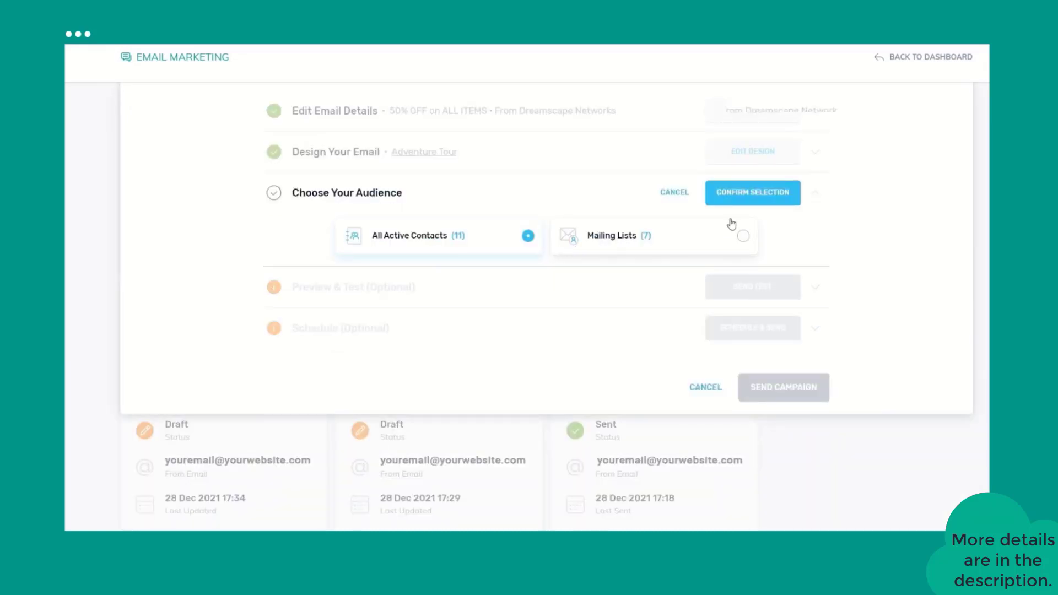
click(753, 191)
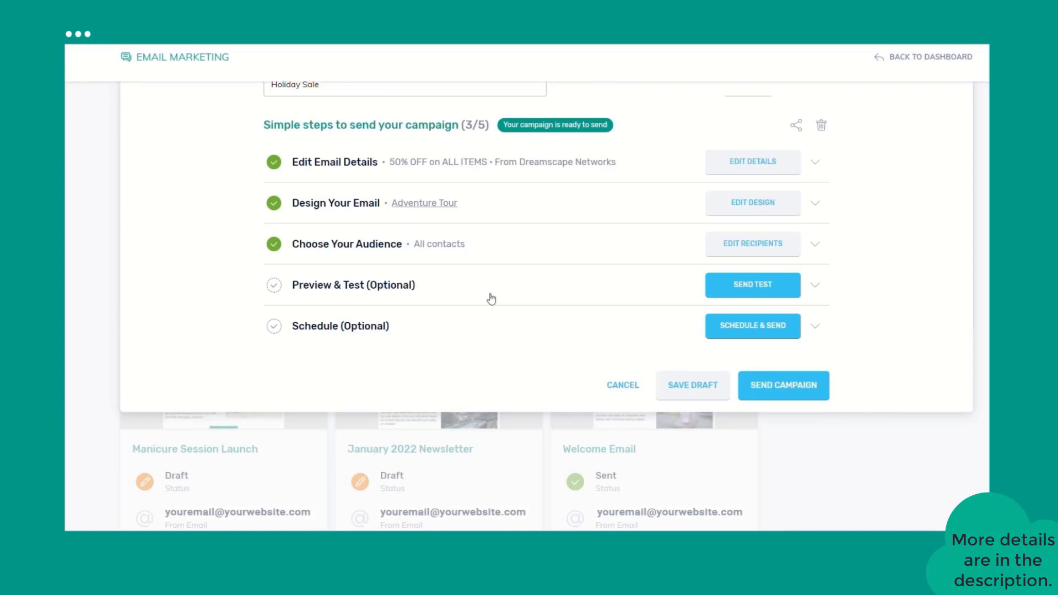
- Review the Preview & Test section, then expand Schedule to show Send Now
click(816, 289)
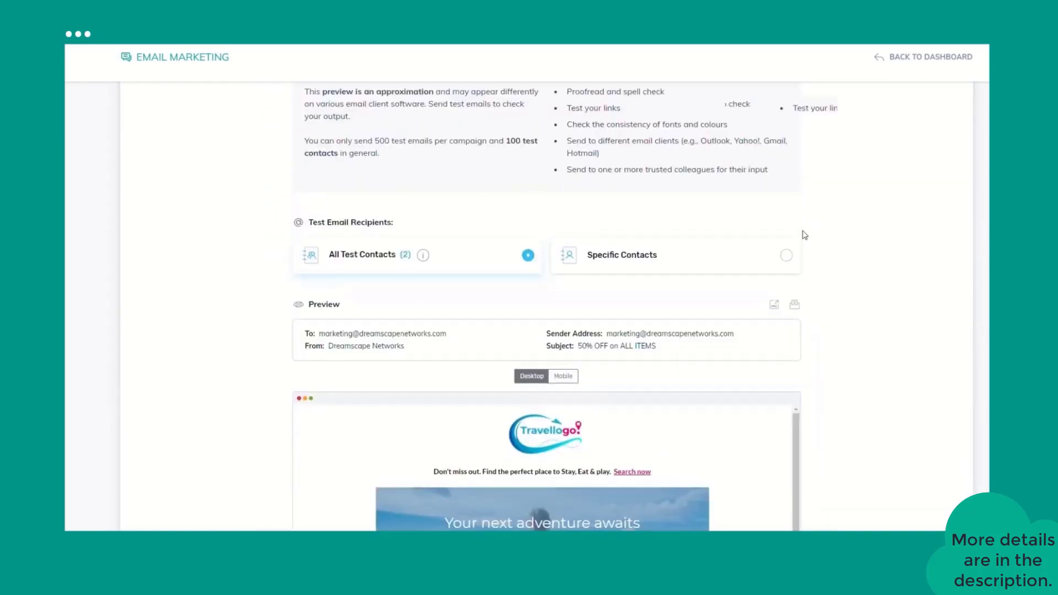
scroll(801, 234, down, 8)
scroll(801, 235, down, 5)
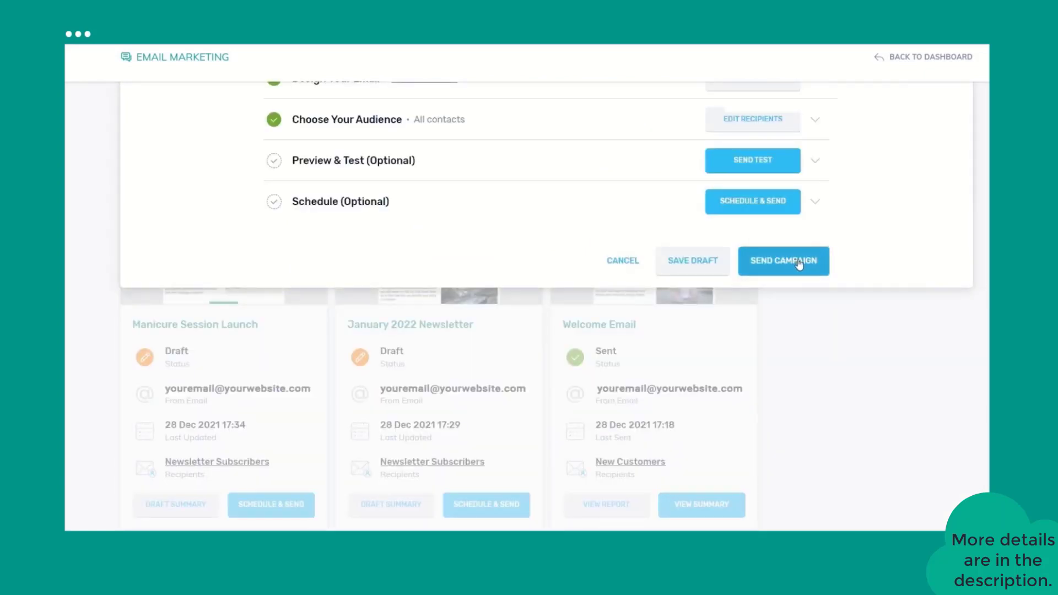
click(815, 203)
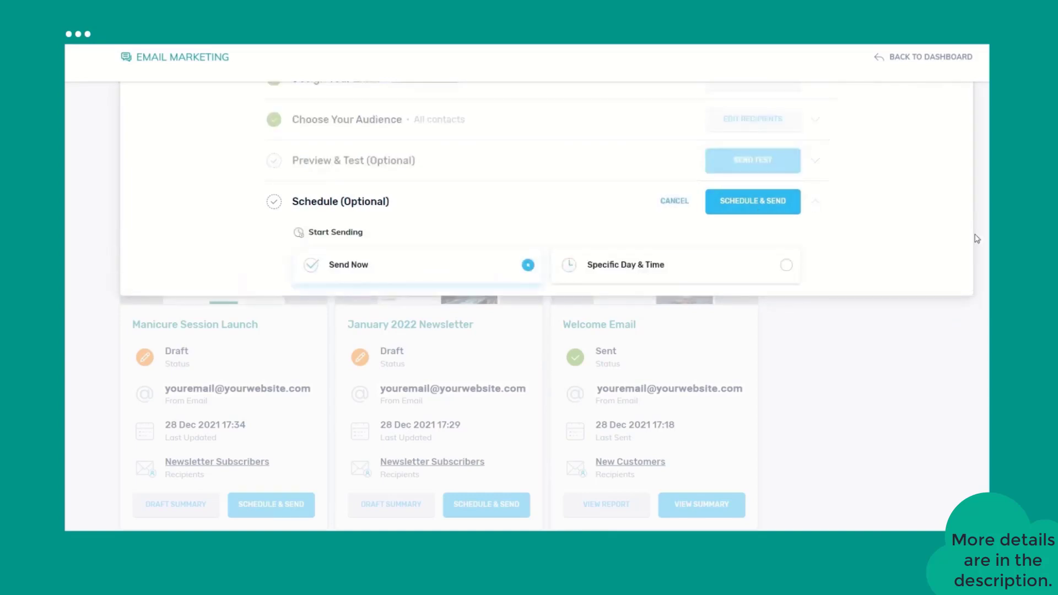